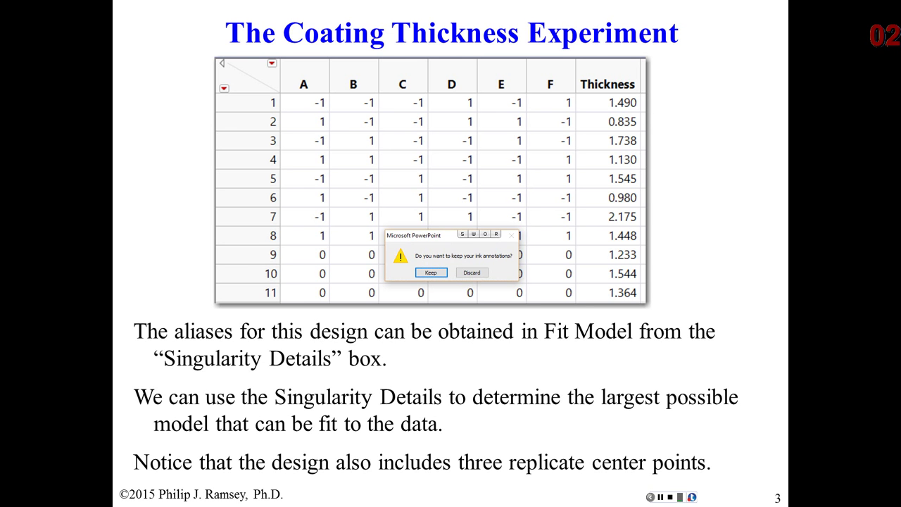
Step: Dismiss the keep-ink prompt and leave the slide show for Normal view of slide 3
left_click(471, 272)
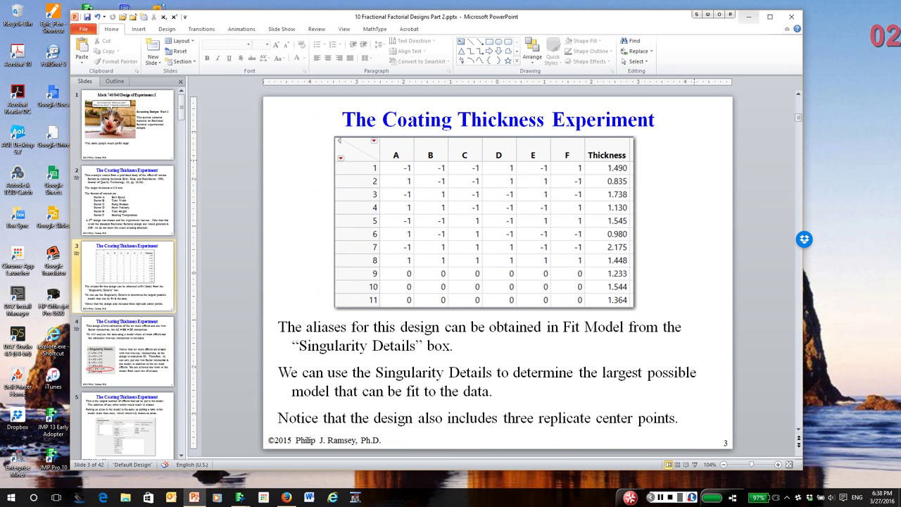
Step: Minimize PowerPoint, switch to the CoatingFF table in JMP, and open Analyze > Fit Model
left_click(748, 16)
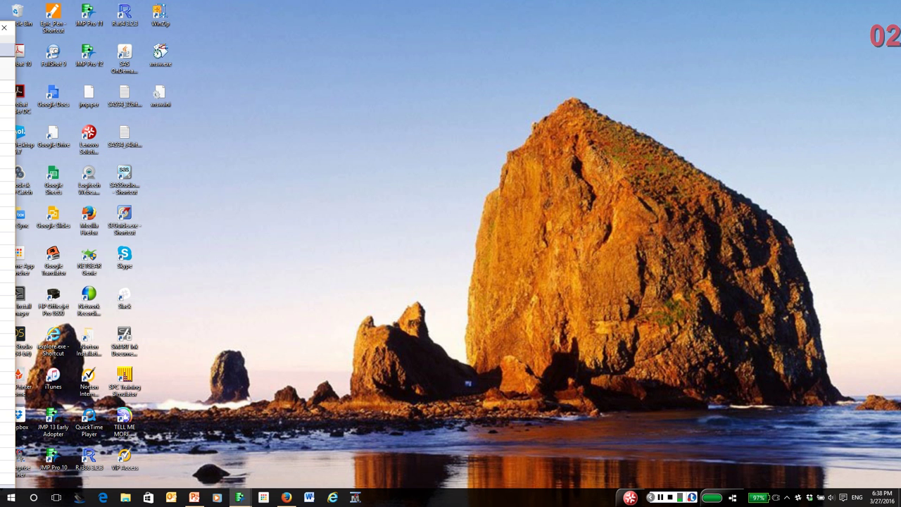
key("alt+Tab")
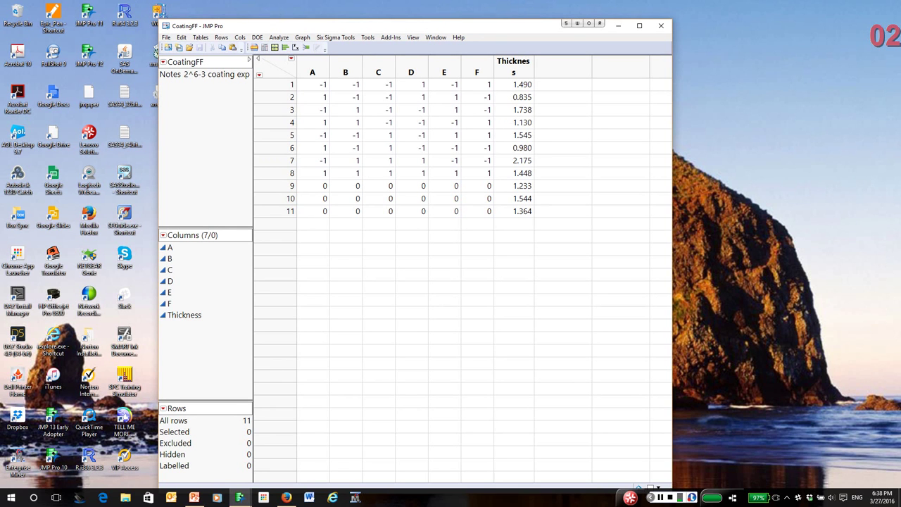
left_click(278, 37)
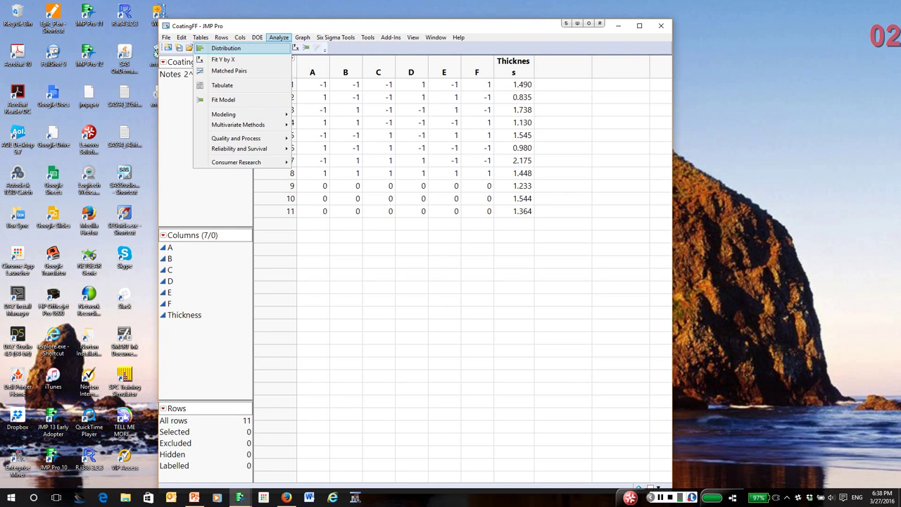
left_click(223, 99)
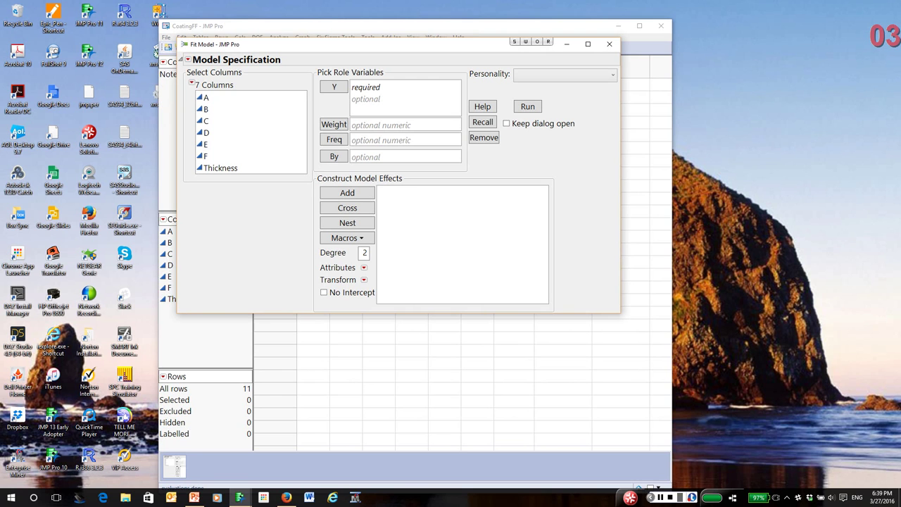
Step: Add A–F with all two-way interactions via Factorial to degree and set Thickness as Y
left_click_drag(205, 97, 205, 155)
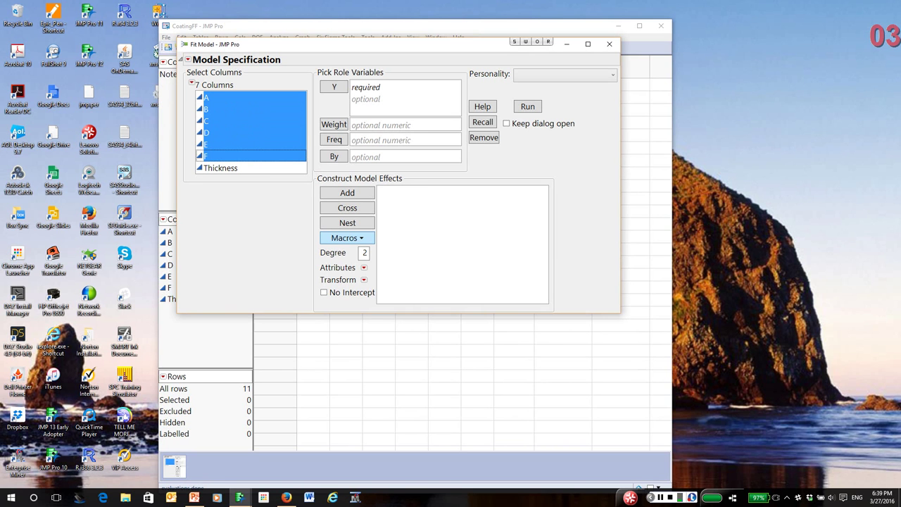
left_click(347, 237)
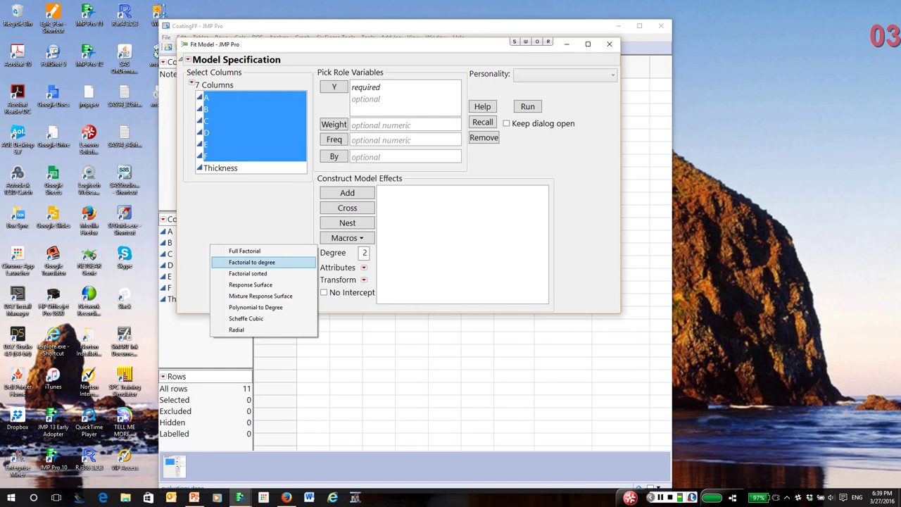
left_click(252, 262)
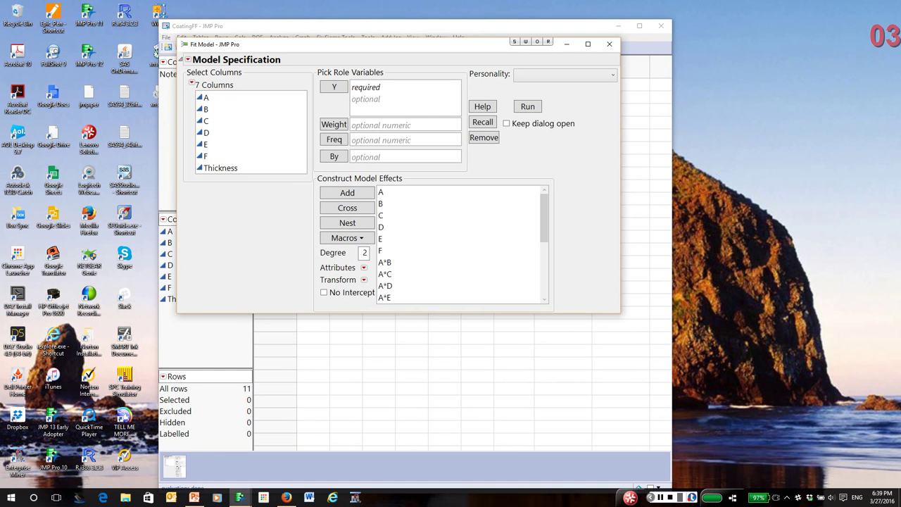
left_click(220, 168)
left_click(333, 86)
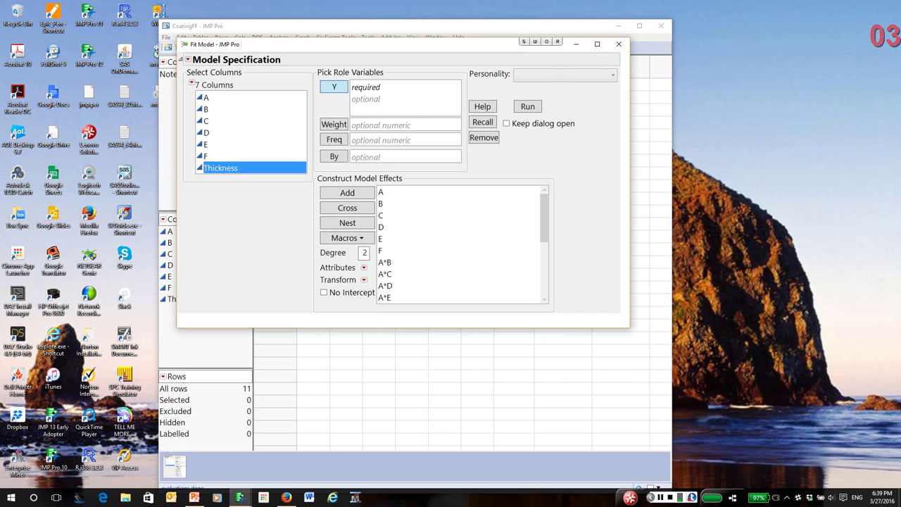
Step: Run the fit and circle the Singularity Details alias list, then erase the mark
key("Return")
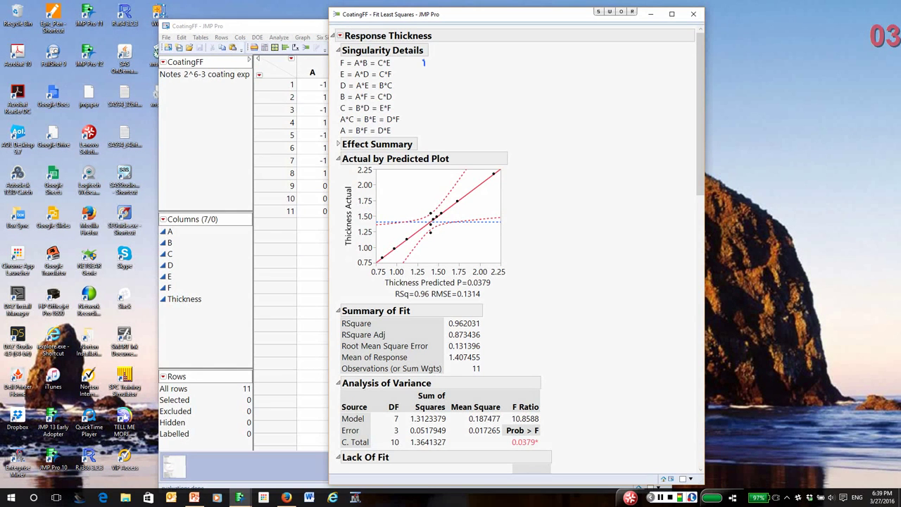
mouse_move(424, 63)
left_mouse_down()
mouse_move(331, 62)
mouse_move(468, 99)
mouse_move(456, 58)
mouse_move(408, 44)
left_mouse_up()
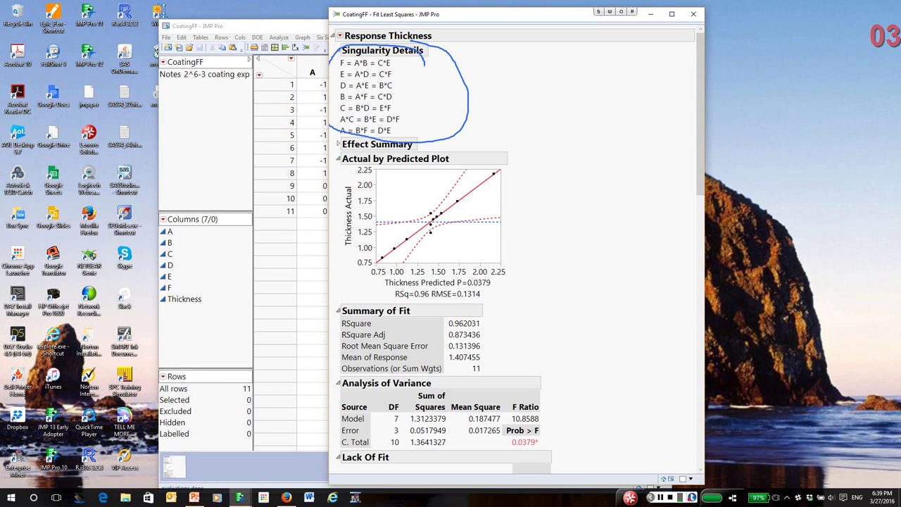
key("ctrl+z")
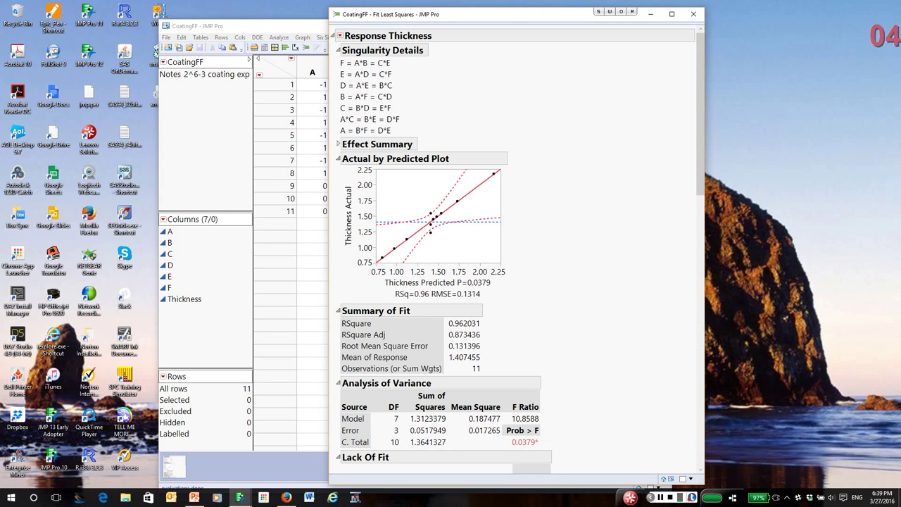
Step: Mark the A*C = B*E = D*F, main-effect and F = A*B = C*E alias chains, erasing each
mouse_move(414, 113)
left_mouse_down()
mouse_move(331, 110)
mouse_move(337, 124)
mouse_move(409, 115)
left_mouse_up()
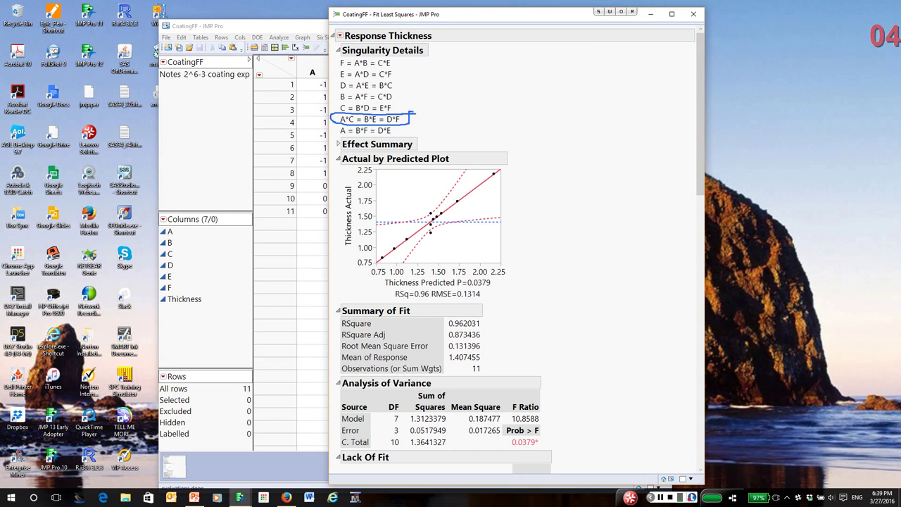
key("ctrl+z")
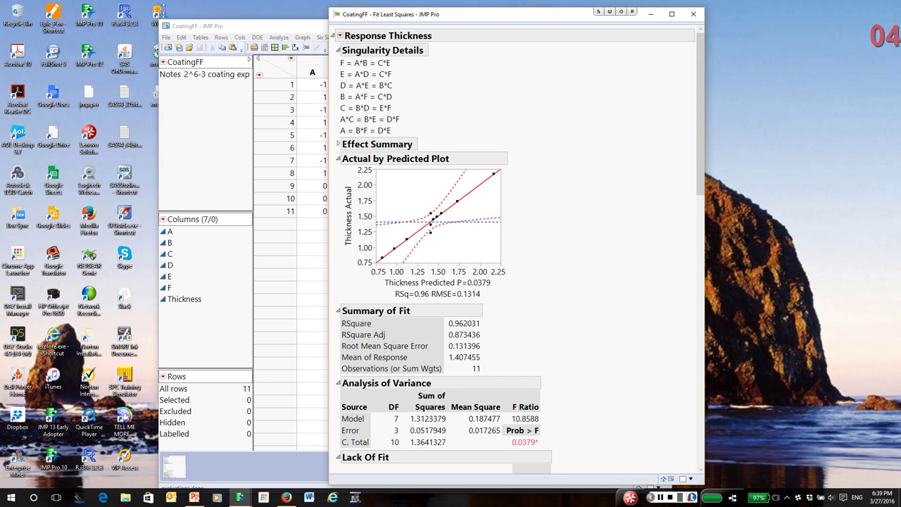
mouse_move(334, 60)
left_mouse_down()
mouse_move(337, 135)
mouse_move(356, 120)
mouse_move(346, 108)
mouse_move(348, 57)
mouse_move(334, 62)
left_mouse_up()
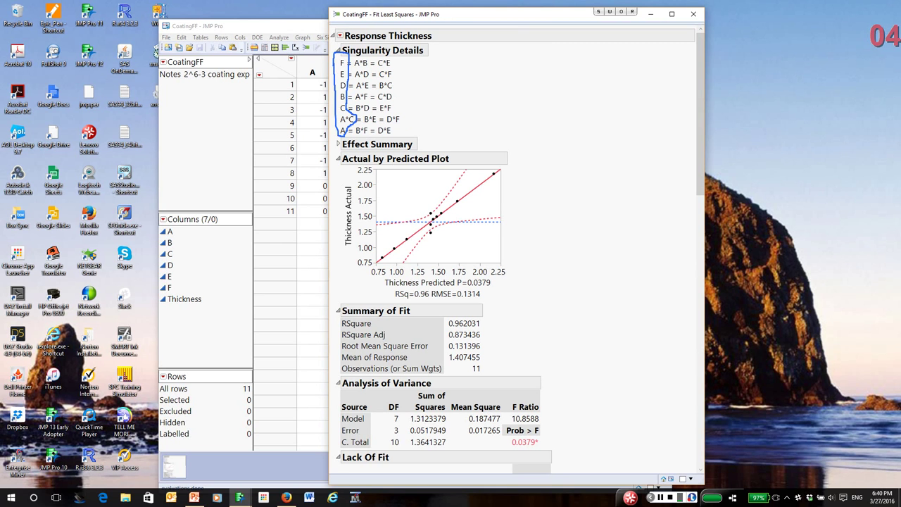
key("ctrl+shift+c")
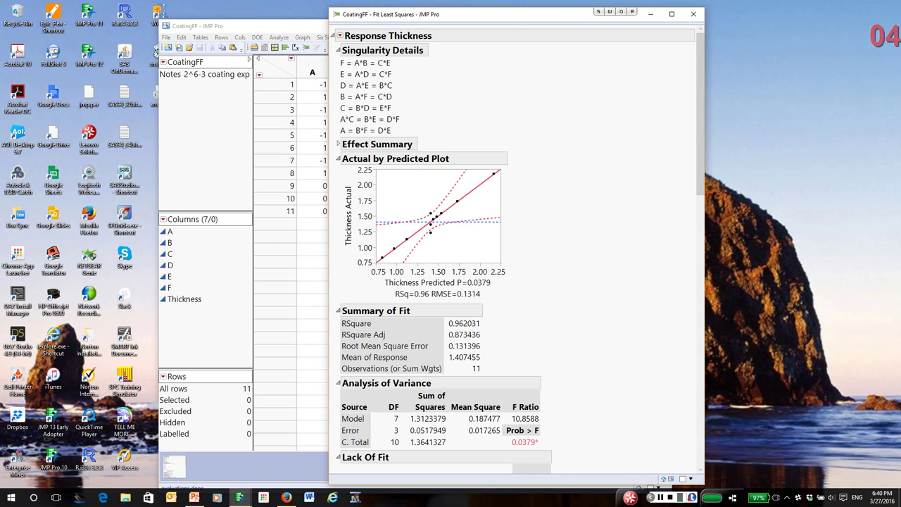
mouse_move(337, 70)
left_mouse_down()
mouse_move(369, 66)
mouse_move(379, 54)
mouse_move(339, 55)
mouse_move(337, 69)
left_mouse_up()
key("ctrl+z")
Step: Collapse the seven report outlines, from Actual by Predicted Plot to Prediction Profiler, then close the report
left_click(338, 158)
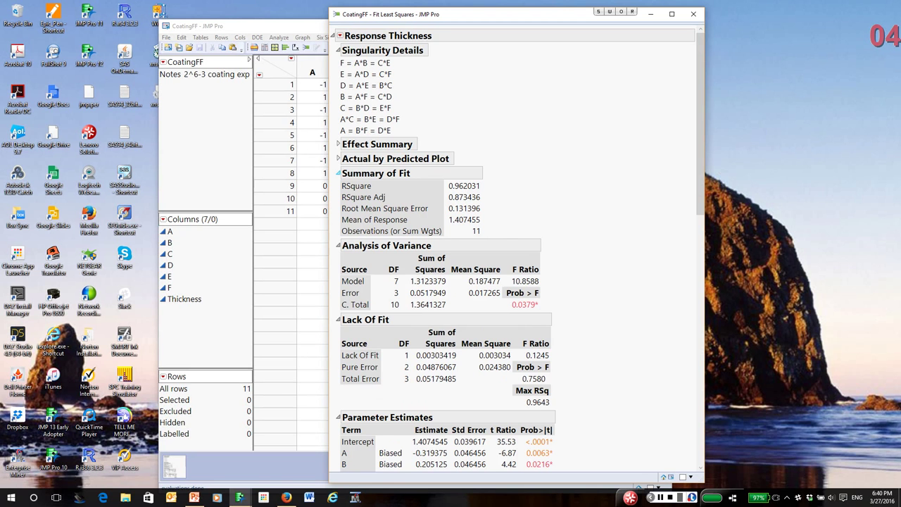
left_click(338, 173)
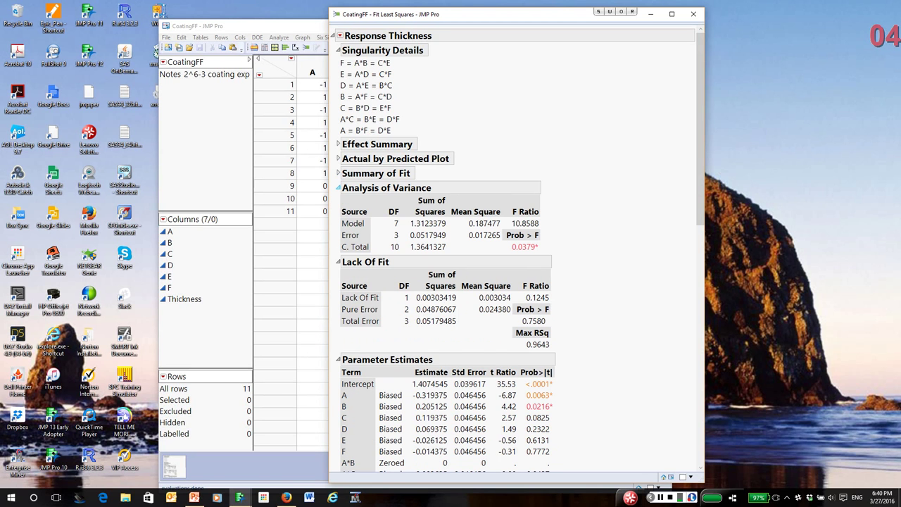
left_click(338, 188)
left_click(338, 202)
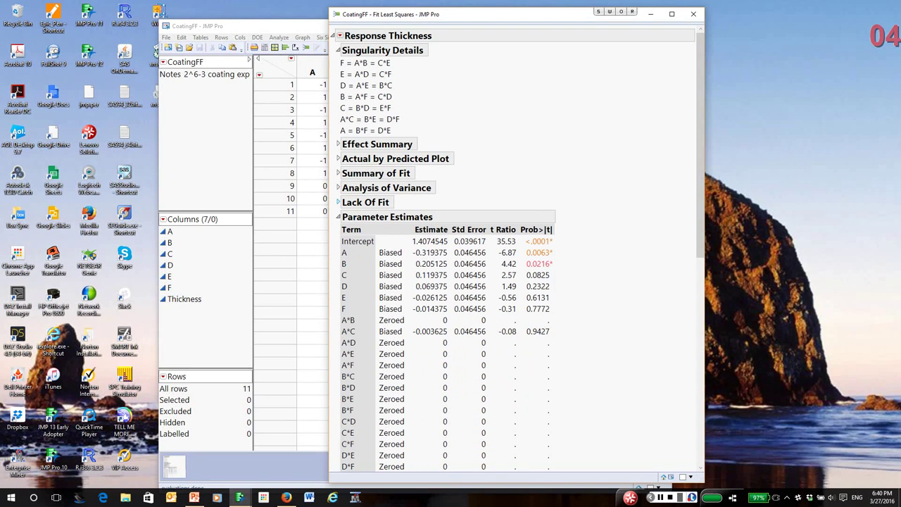
left_click(338, 216)
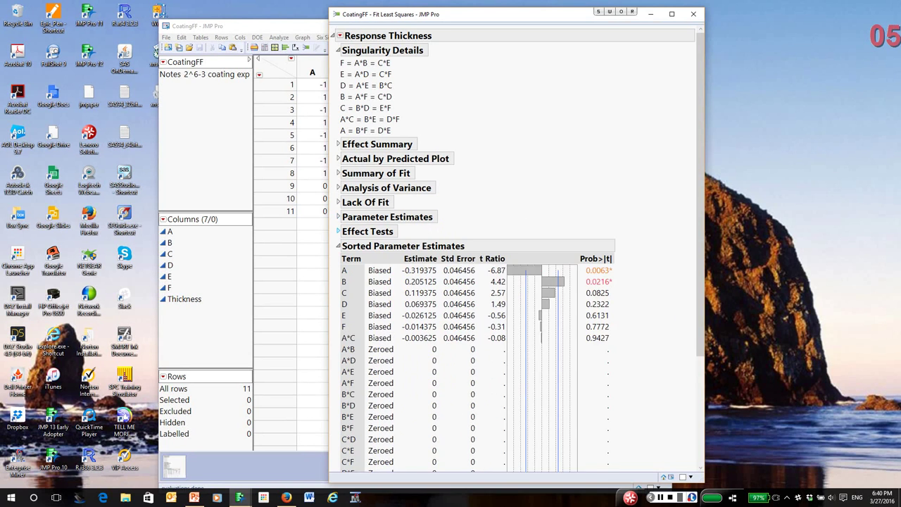
left_click(337, 246)
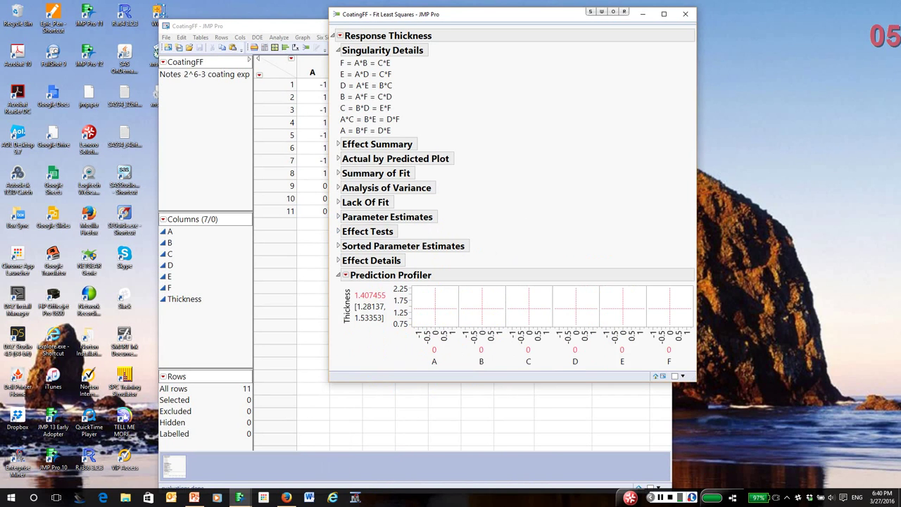
left_click(338, 275)
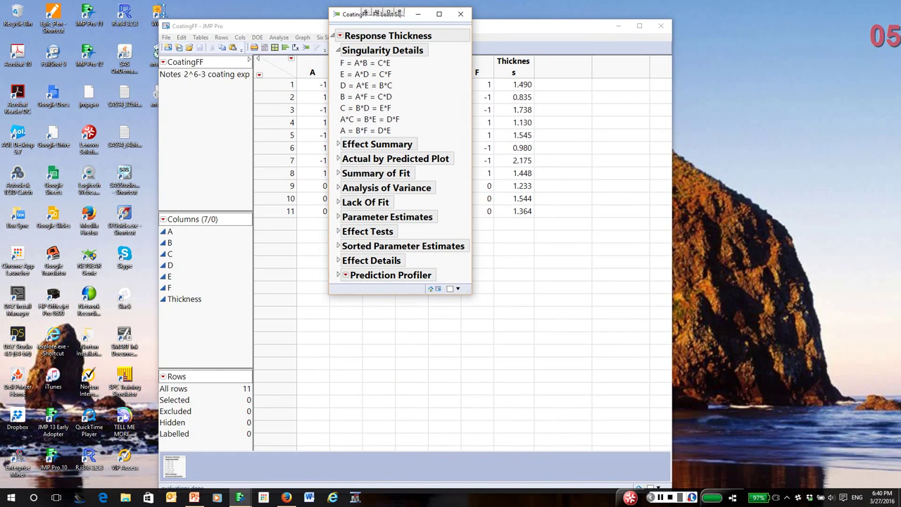
left_click(418, 13)
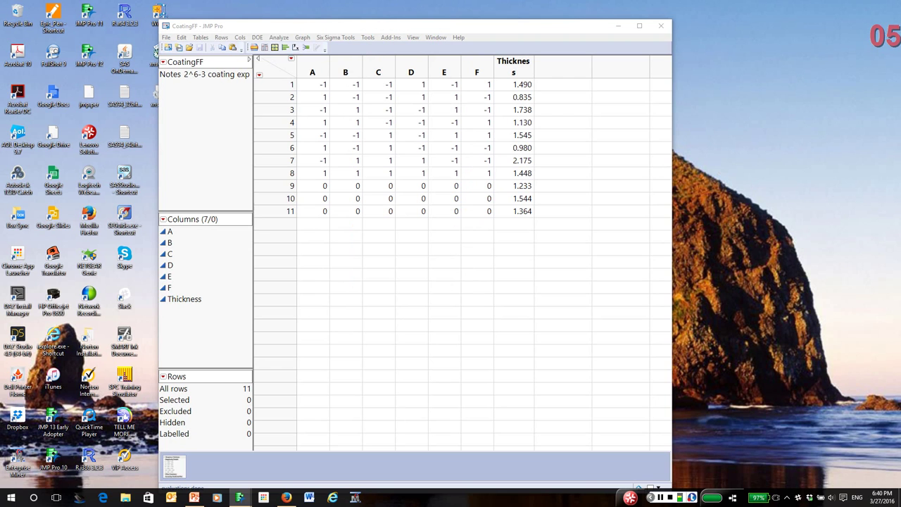
Step: Start a new Fit Model with factors A–F added as main effects
left_click(279, 37)
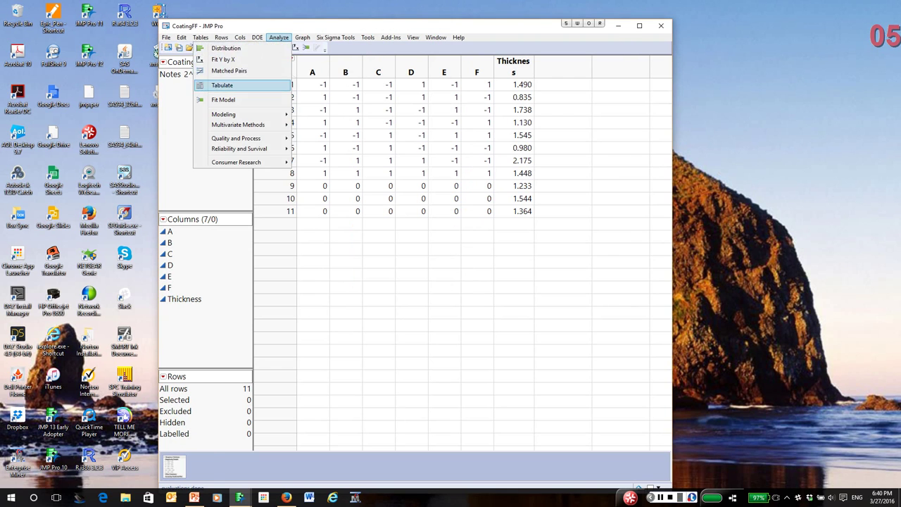
left_click(239, 86)
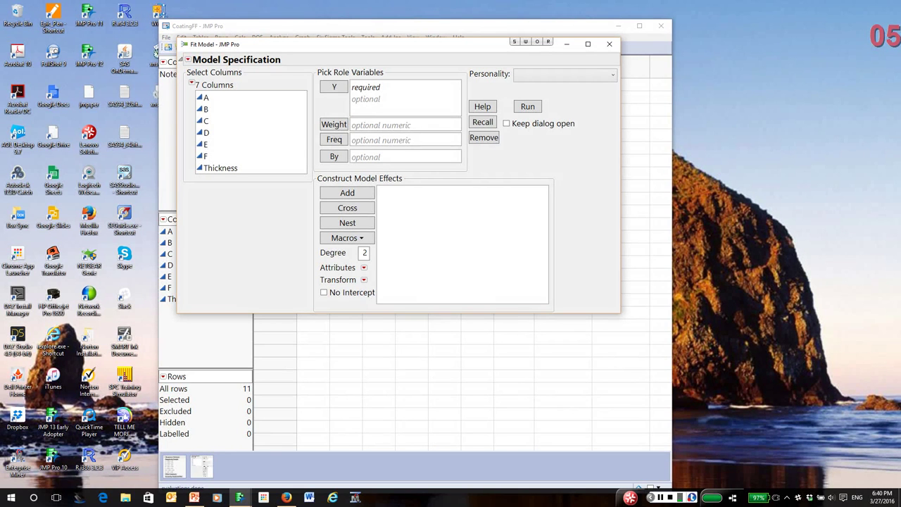
left_click_drag(206, 97, 206, 155)
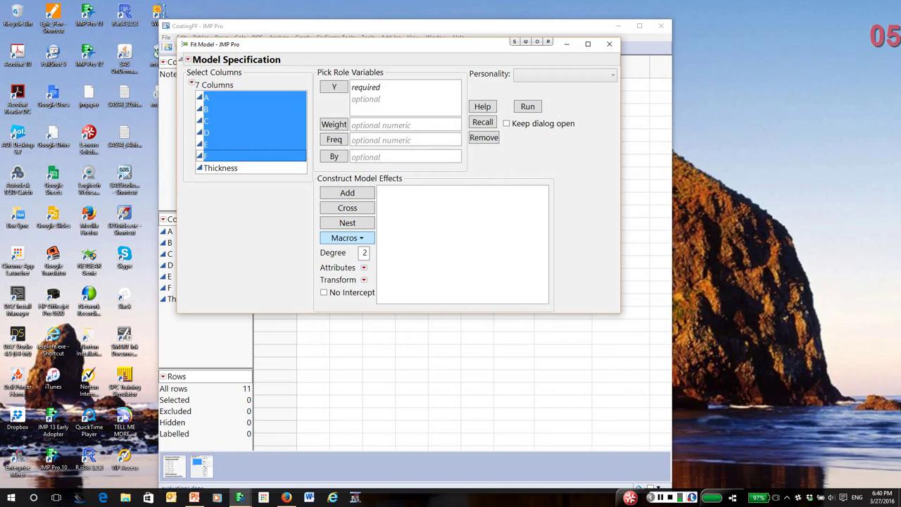
left_click(347, 193)
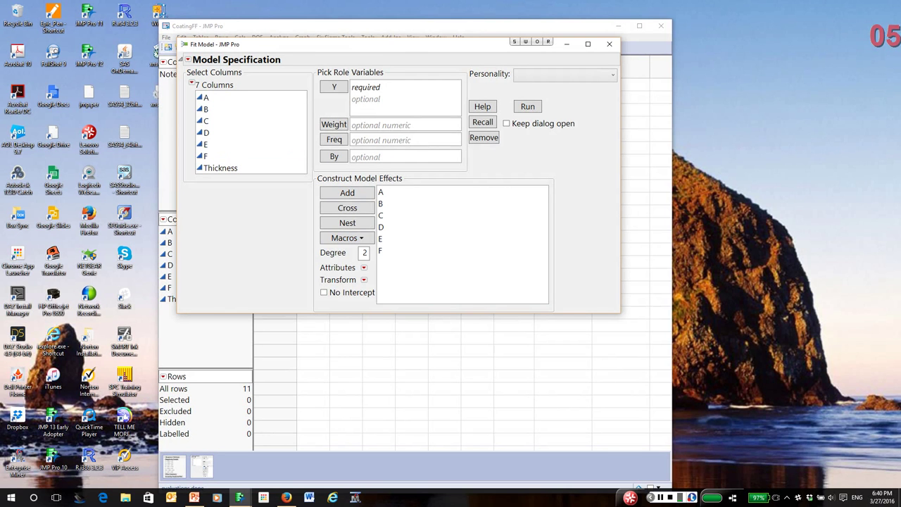
Step: Cross A with C to add A*C, set Thickness as Y, and run the fit
left_click(206, 97)
left_click(205, 120, "ctrl")
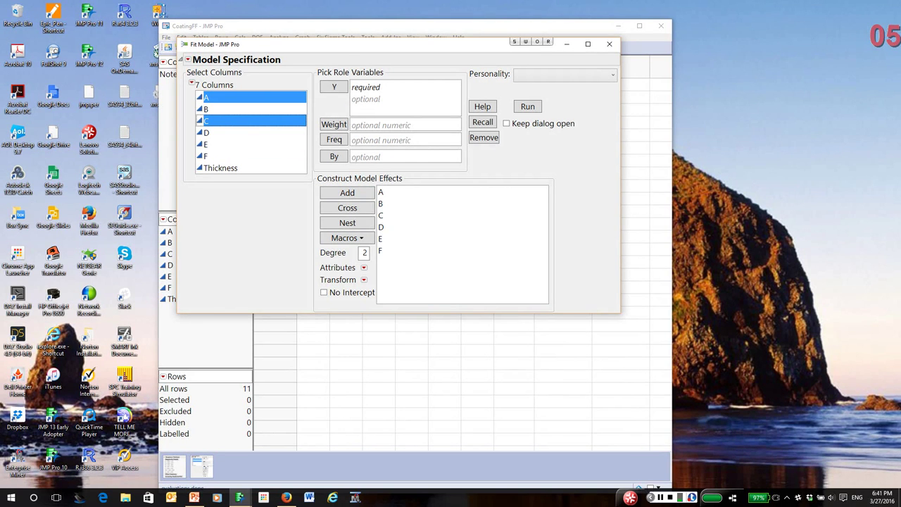
left_click(347, 207)
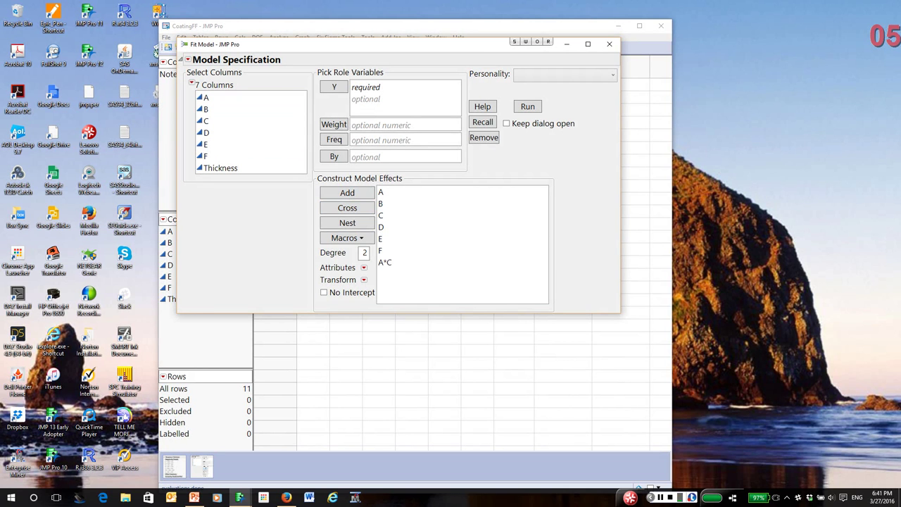
left_click(220, 167)
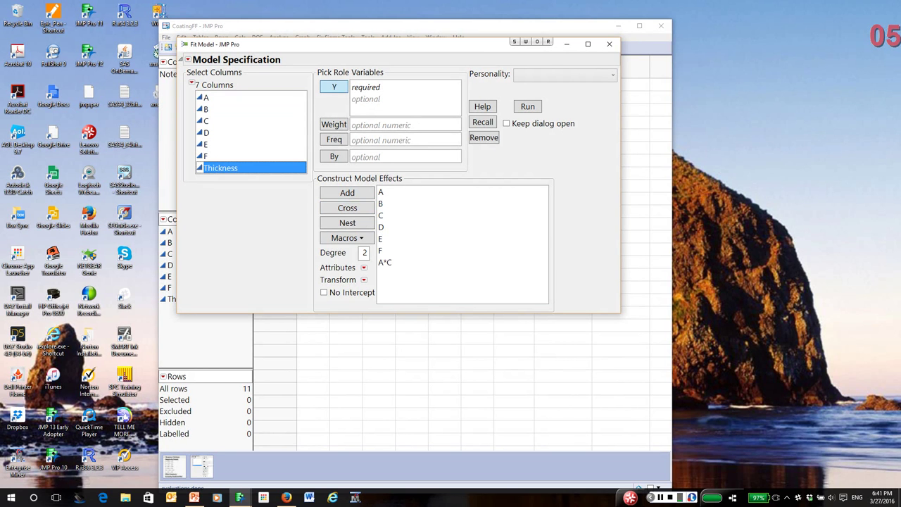
left_click(334, 86)
key("Return")
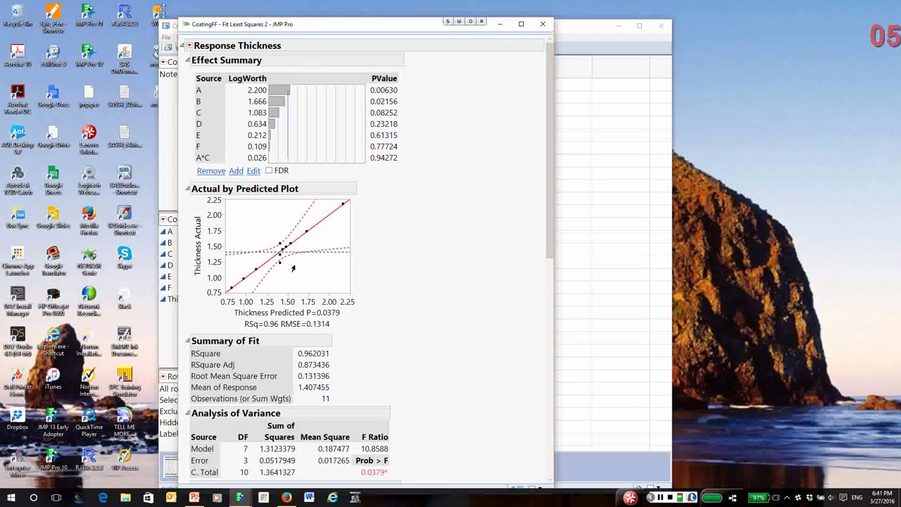
left_click_drag(271, 231, 281, 276)
scroll(366, 267, "down", 2)
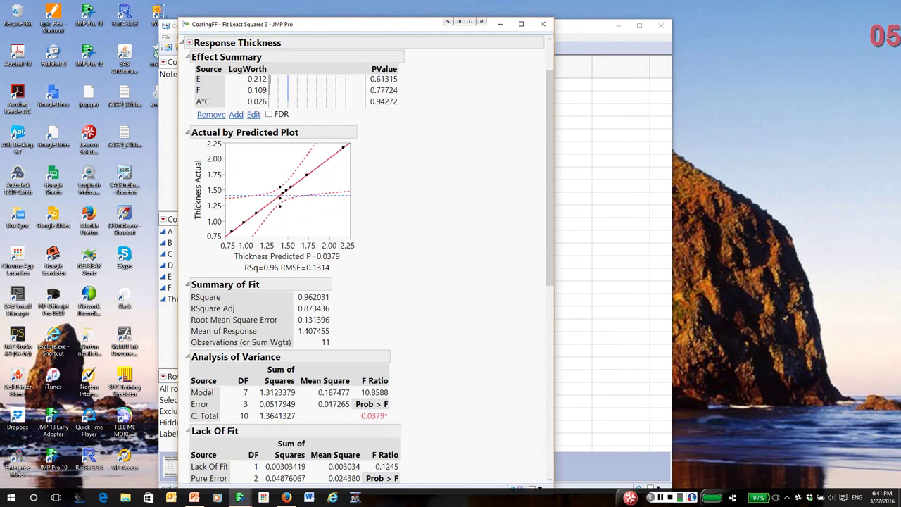
scroll(366, 267, "down", 5)
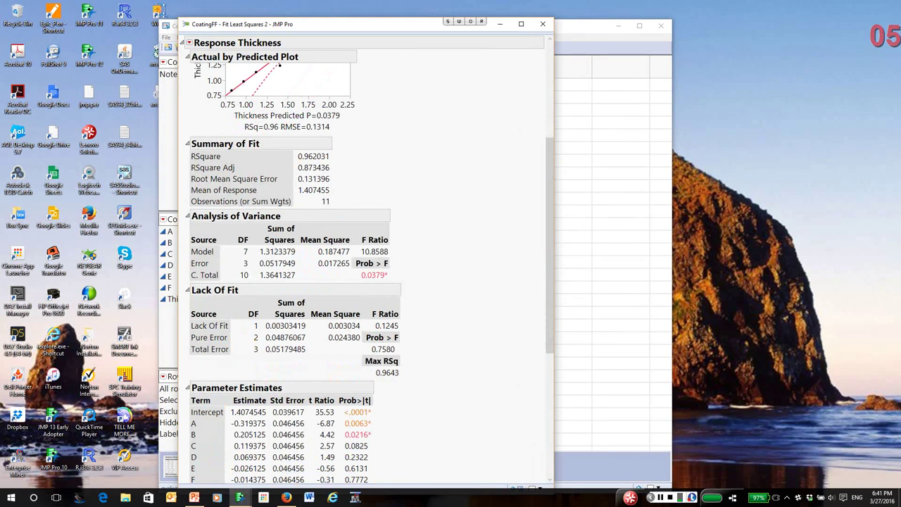
mouse_move(435, 335)
left_mouse_down()
mouse_move(345, 329)
mouse_move(346, 346)
mouse_move(427, 309)
left_mouse_up()
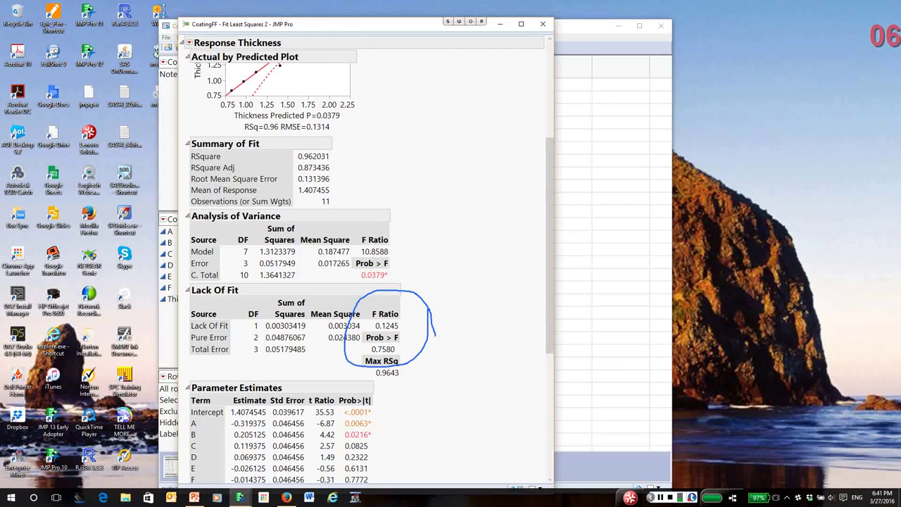
key("e")
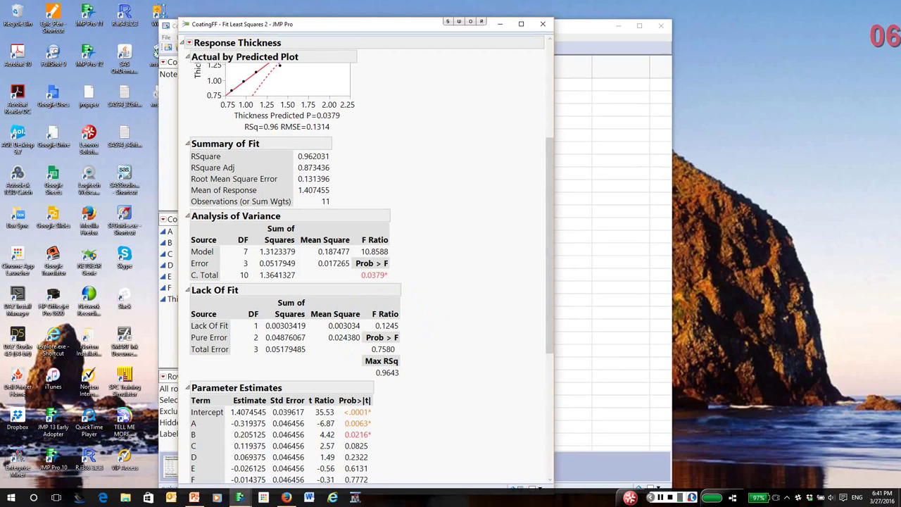
scroll(366, 260, "up", 6)
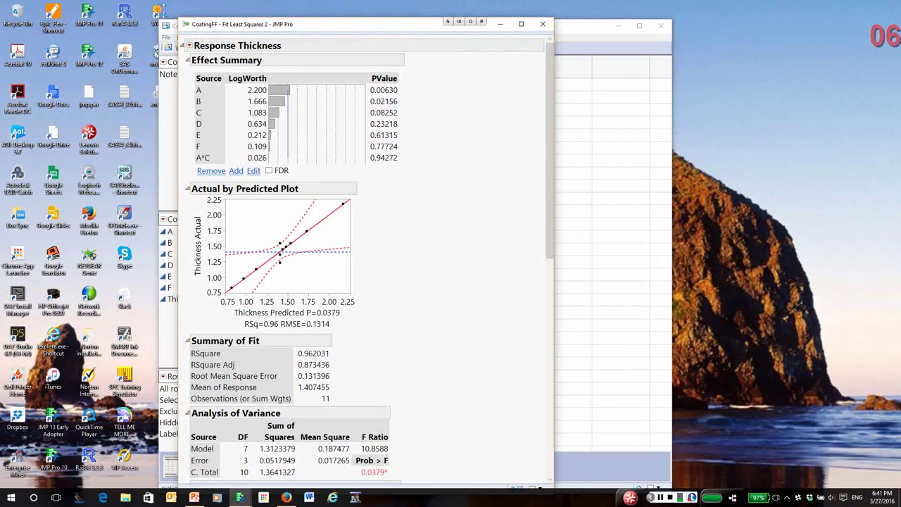
Step: Highlight A*C's 0.94272 p-value and its alias chain, close Singularity Details, and select the A*C row
mouse_move(365, 169)
left_mouse_down()
mouse_move(414, 163)
mouse_move(366, 151)
left_mouse_up()
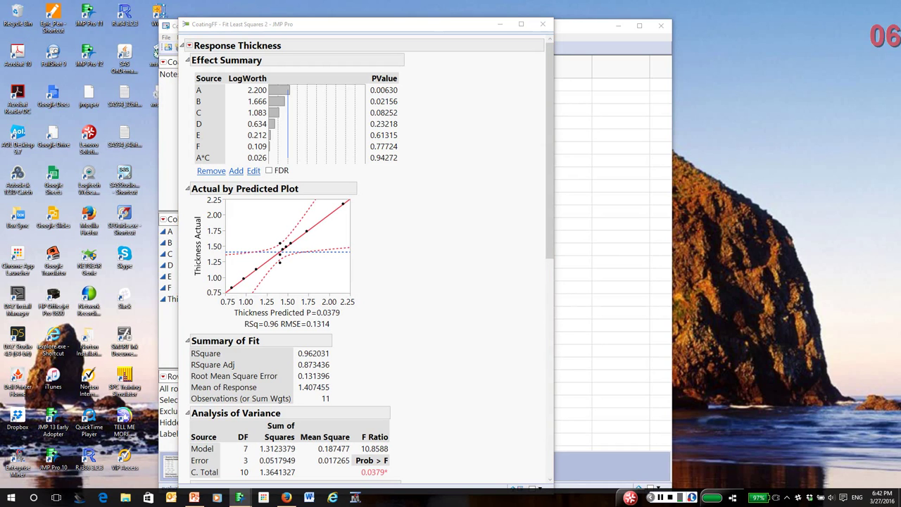
left_click_drag(501, 69, 464, 85)
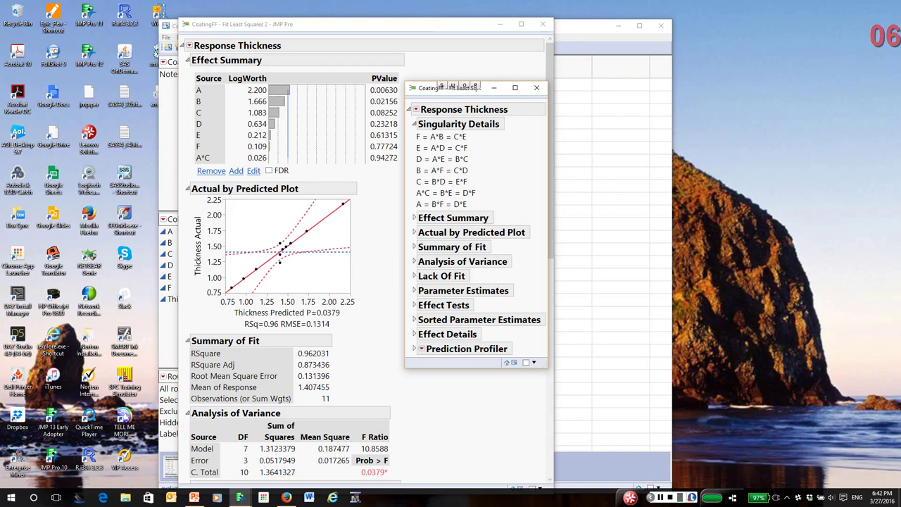
mouse_move(415, 190)
left_mouse_down()
mouse_move(486, 193)
mouse_move(424, 197)
left_mouse_up()
key("ctrl+z")
key("alt+F4")
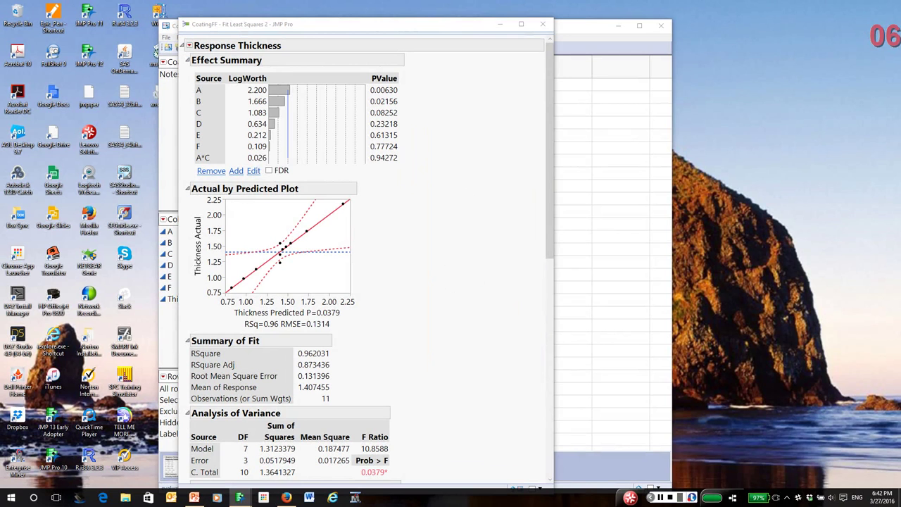
left_click(203, 157)
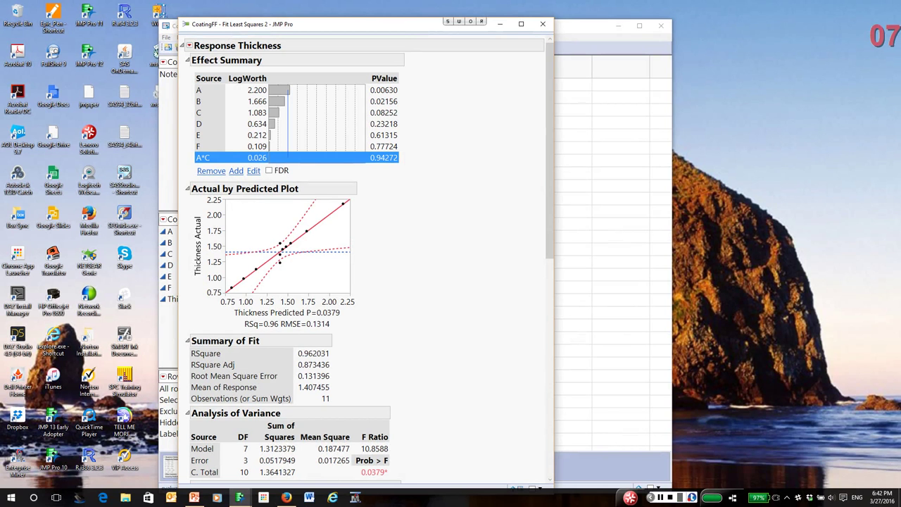
Step: Delete the A*C term to refit, then mark weak effects D–F and significant effects A–C
key("Delete")
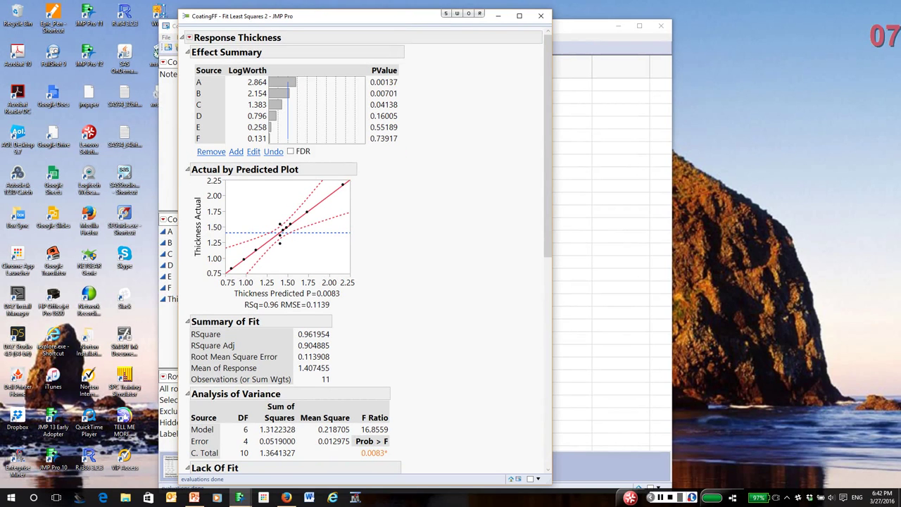
mouse_move(417, 124)
left_mouse_down()
mouse_move(180, 123)
mouse_move(213, 169)
mouse_move(448, 107)
mouse_move(360, 110)
left_mouse_up()
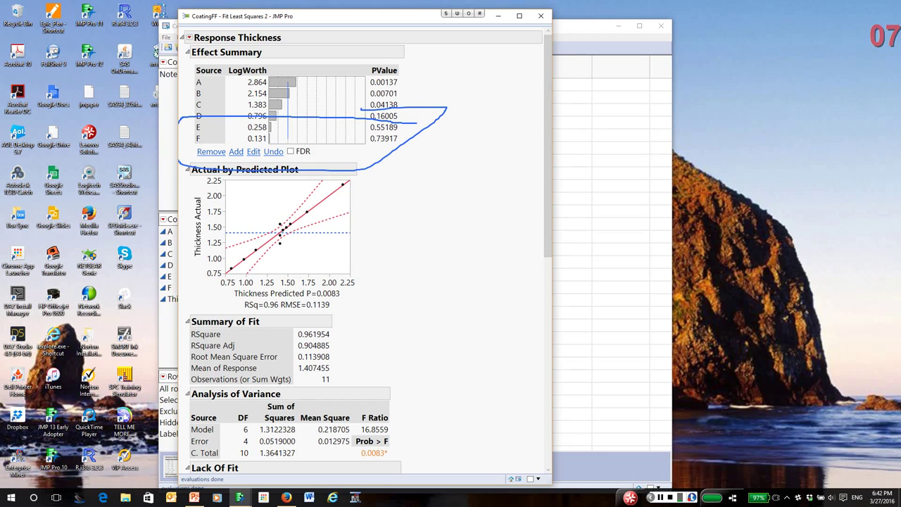
key("Escape")
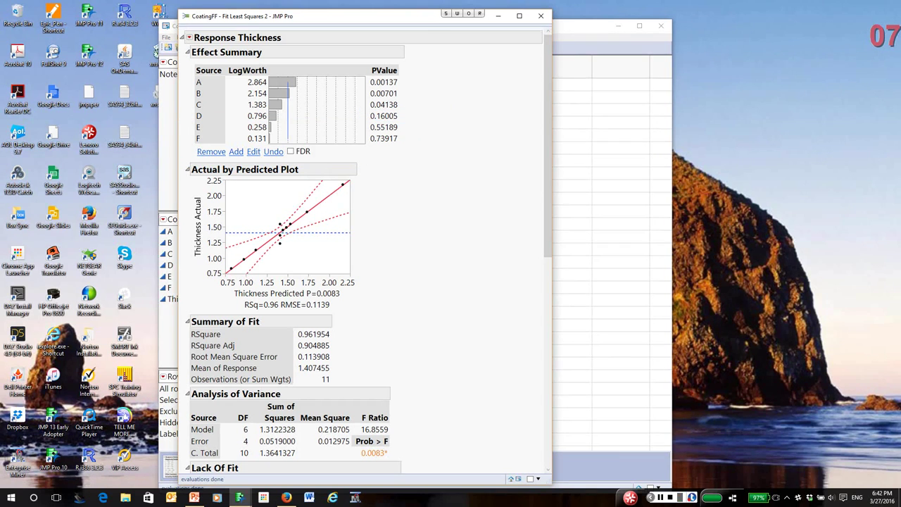
mouse_move(420, 76)
left_mouse_down()
mouse_move(357, 89)
mouse_move(394, 105)
left_mouse_up()
key("Escape")
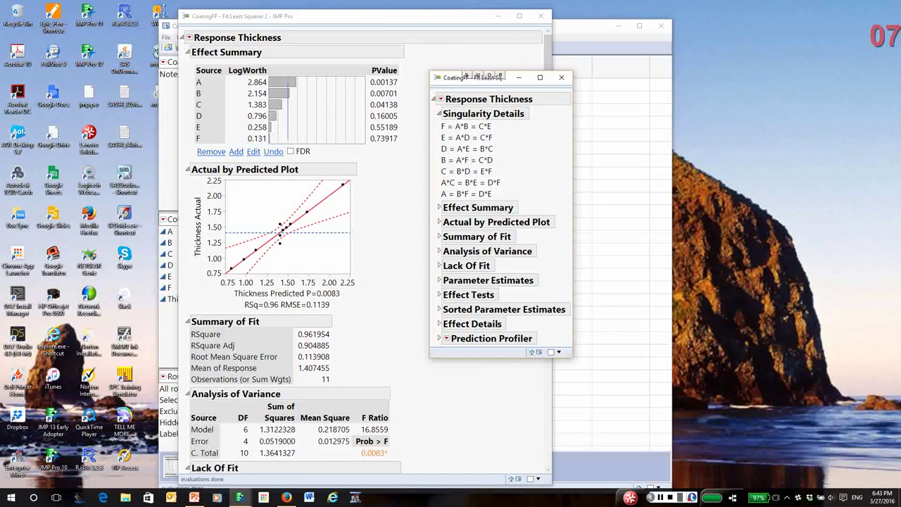
Step: Mark the E = A*D = C*F, A*C = B*E = D*F and F = A*B = C*E alias chains
mouse_move(436, 133)
left_mouse_down()
mouse_move(431, 141)
mouse_move(503, 142)
mouse_move(438, 133)
left_mouse_up()
key("Escape")
mouse_move(508, 188)
left_mouse_down()
mouse_move(441, 188)
mouse_move(458, 202)
mouse_move(502, 188)
left_mouse_up()
mouse_move(441, 129)
left_mouse_down()
mouse_move(448, 141)
mouse_move(492, 140)
mouse_move(502, 127)
mouse_move(440, 127)
left_mouse_up()
Step: Circle the F, A and B alias chains in turn, erasing each, then close Singularity Details
mouse_move(432, 133)
left_mouse_down()
mouse_move(477, 129)
mouse_move(488, 118)
mouse_move(434, 134)
left_mouse_up()
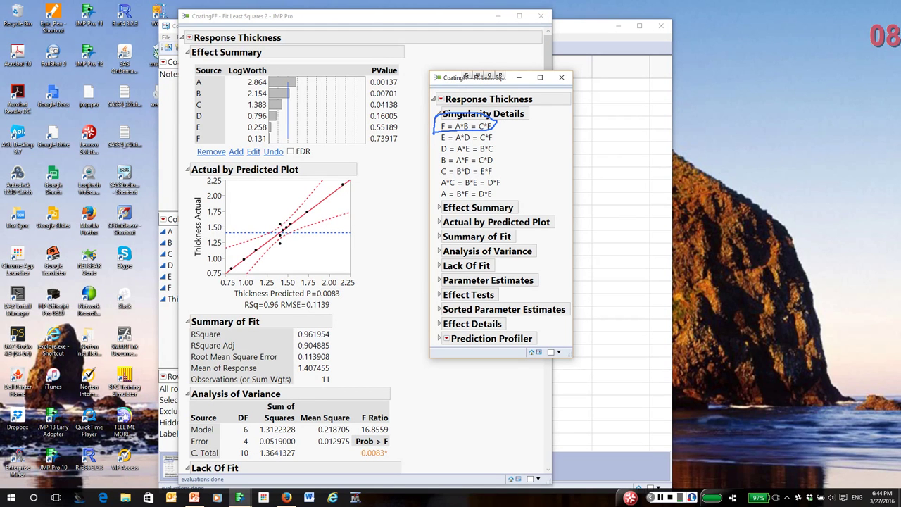
key("Escape")
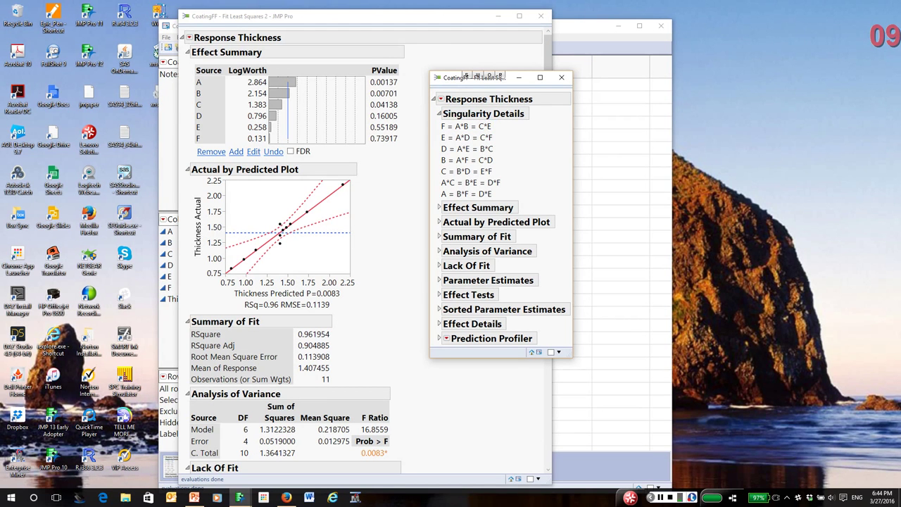
mouse_move(435, 185)
left_mouse_down()
mouse_move(474, 203)
mouse_move(517, 201)
mouse_move(438, 190)
left_mouse_up()
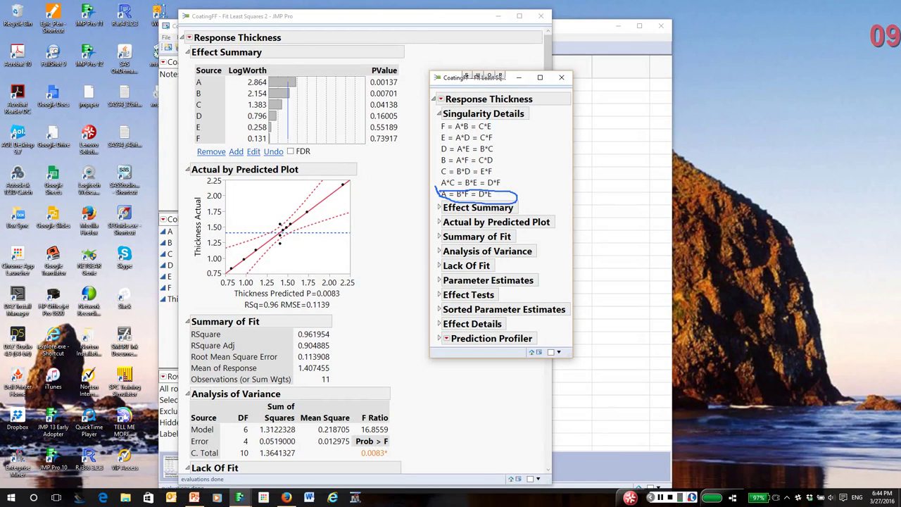
key("ctrl+shift+c")
mouse_move(520, 157)
left_mouse_down()
mouse_move(434, 151)
mouse_move(435, 159)
mouse_move(503, 157)
left_mouse_up()
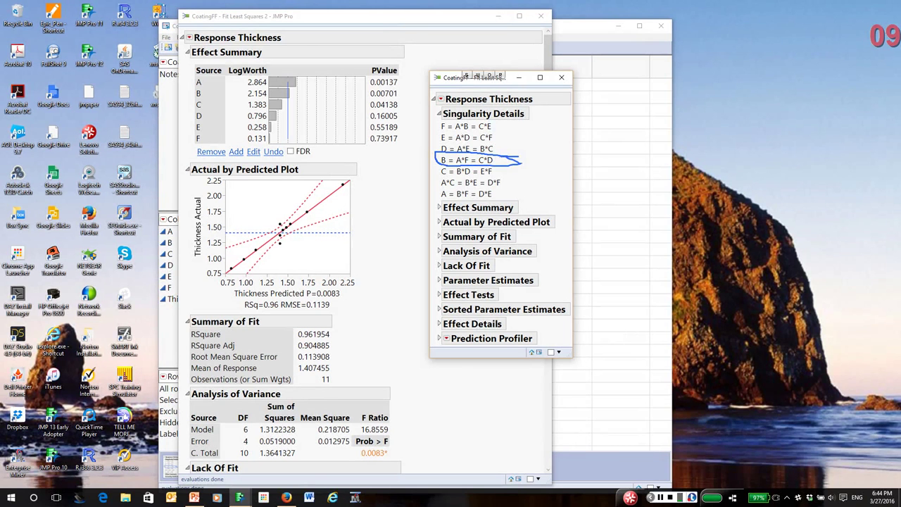
key("Escape")
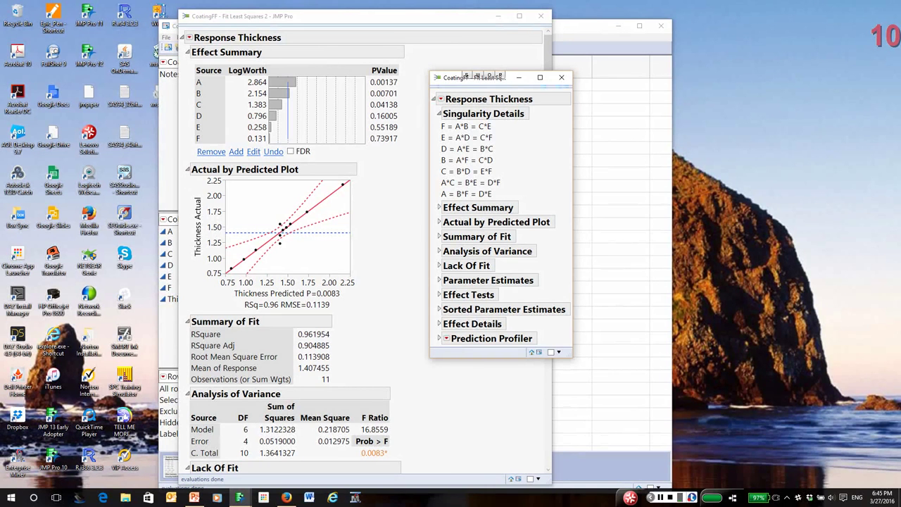
key("ctrl+w")
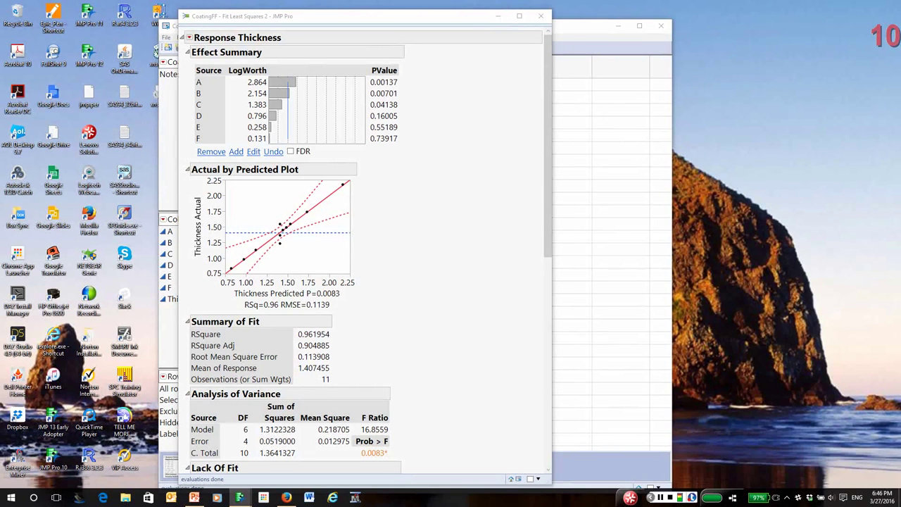
Step: Close the Fit Least Squares report and move the CoatingFF table aside to reveal the desktop
key("ctrl+w")
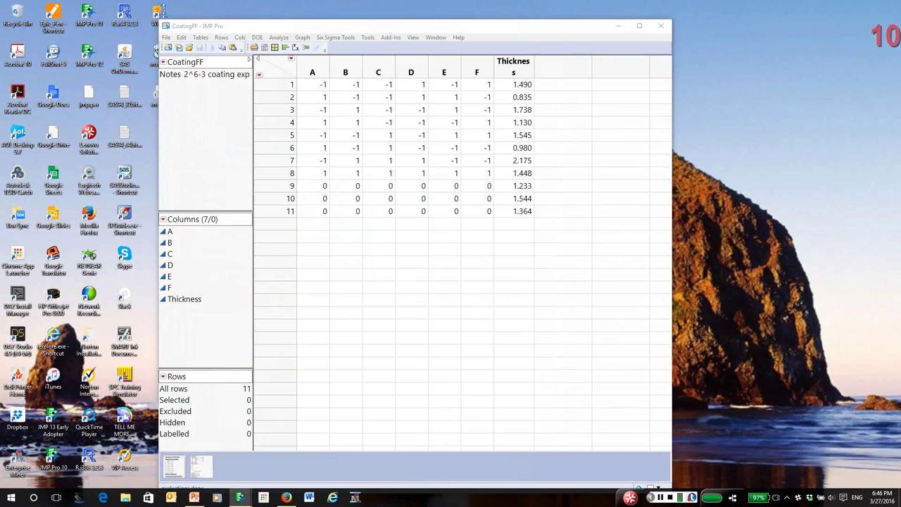
key("ctrl+super+Right")
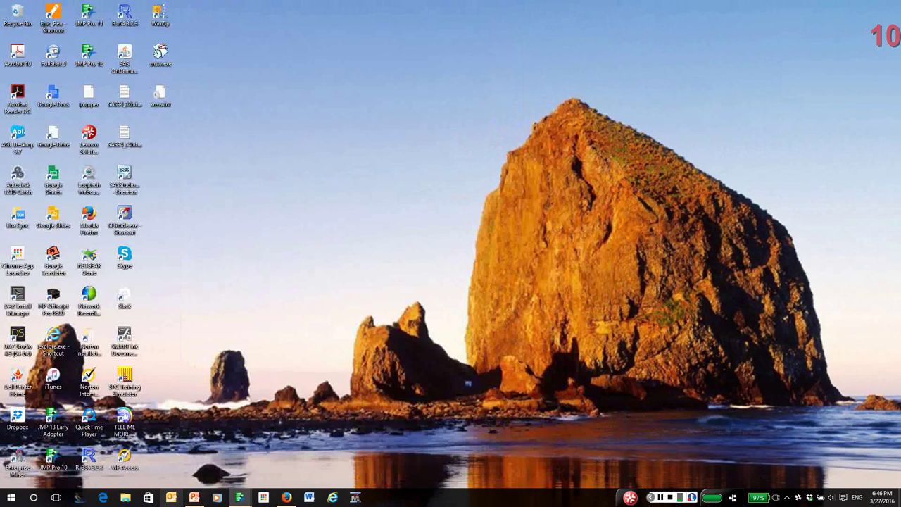
Step: Bring up the PowerPoint lecture deck and advance to slide 8, Resolving Aliased Effects
left_click(194, 497)
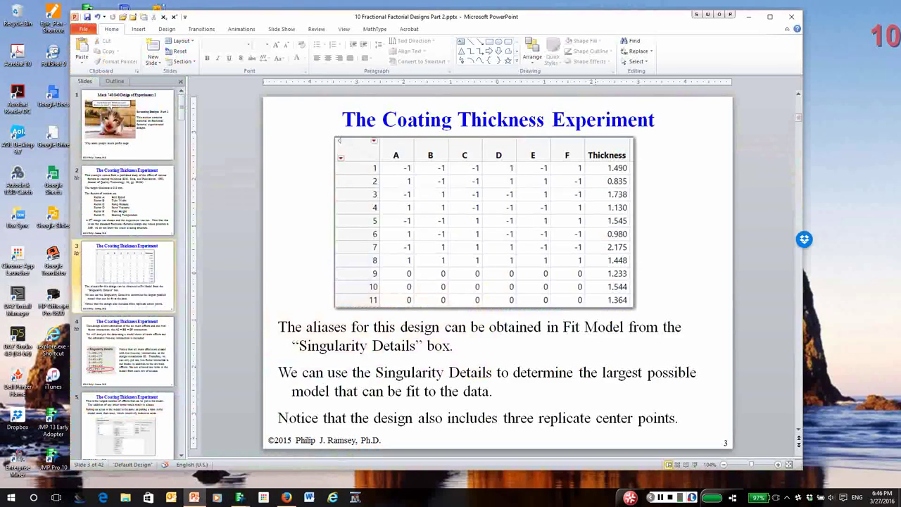
left_click(798, 444)
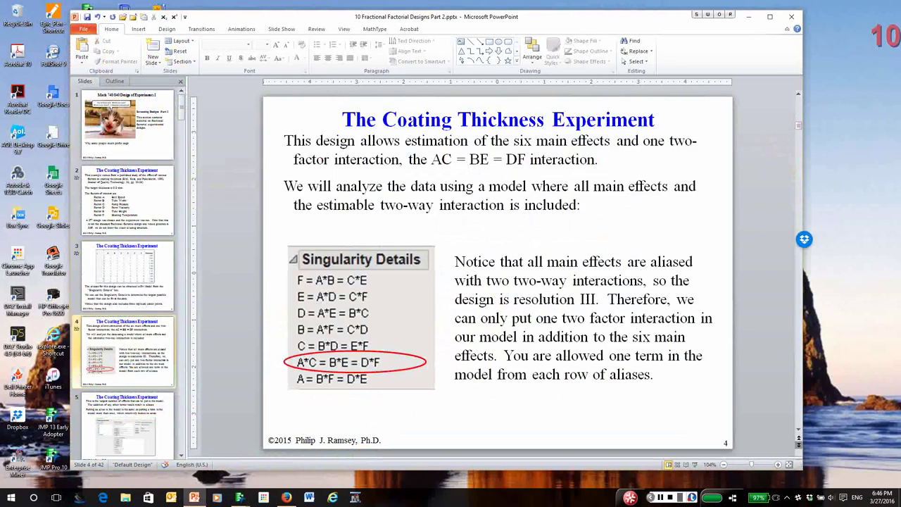
left_click(798, 444)
left_click(798, 445)
left_click(798, 444)
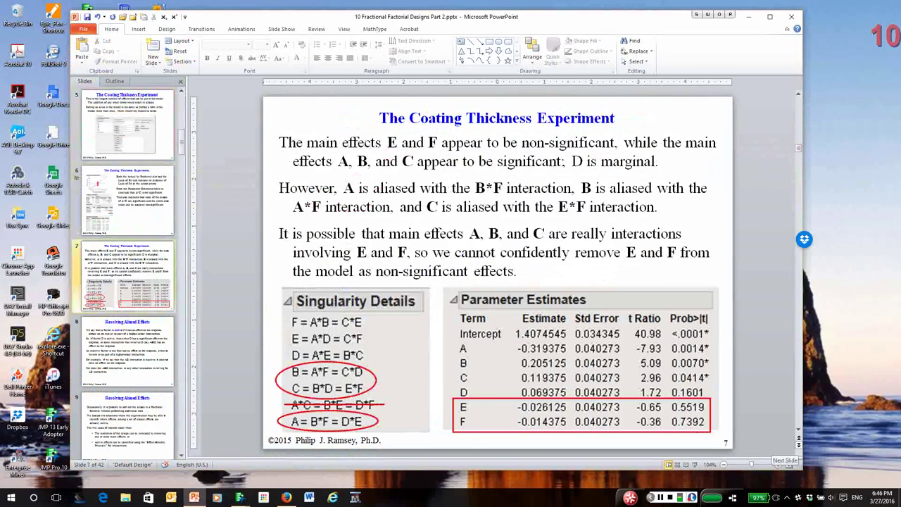
left_click(798, 444)
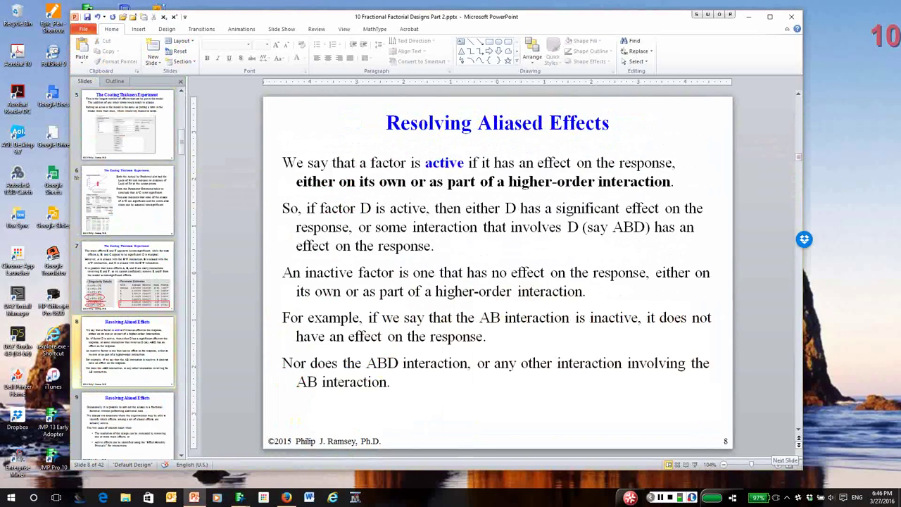